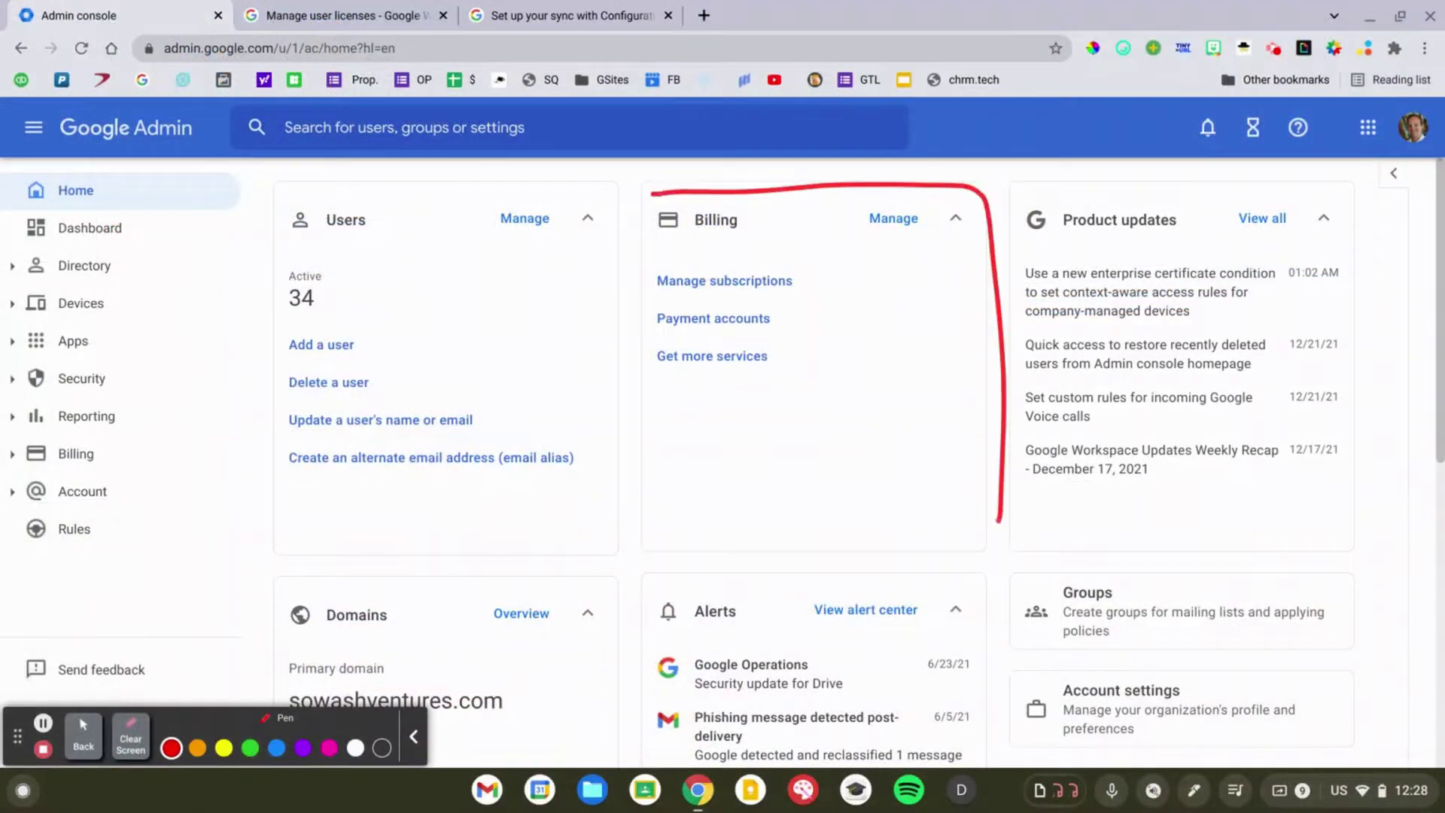
# Circle the Billing card for viewers, then open the Subscriptions list of six subscriptions.
pyautogui.moveTo(998, 520); pyautogui.dragTo(643, 187)
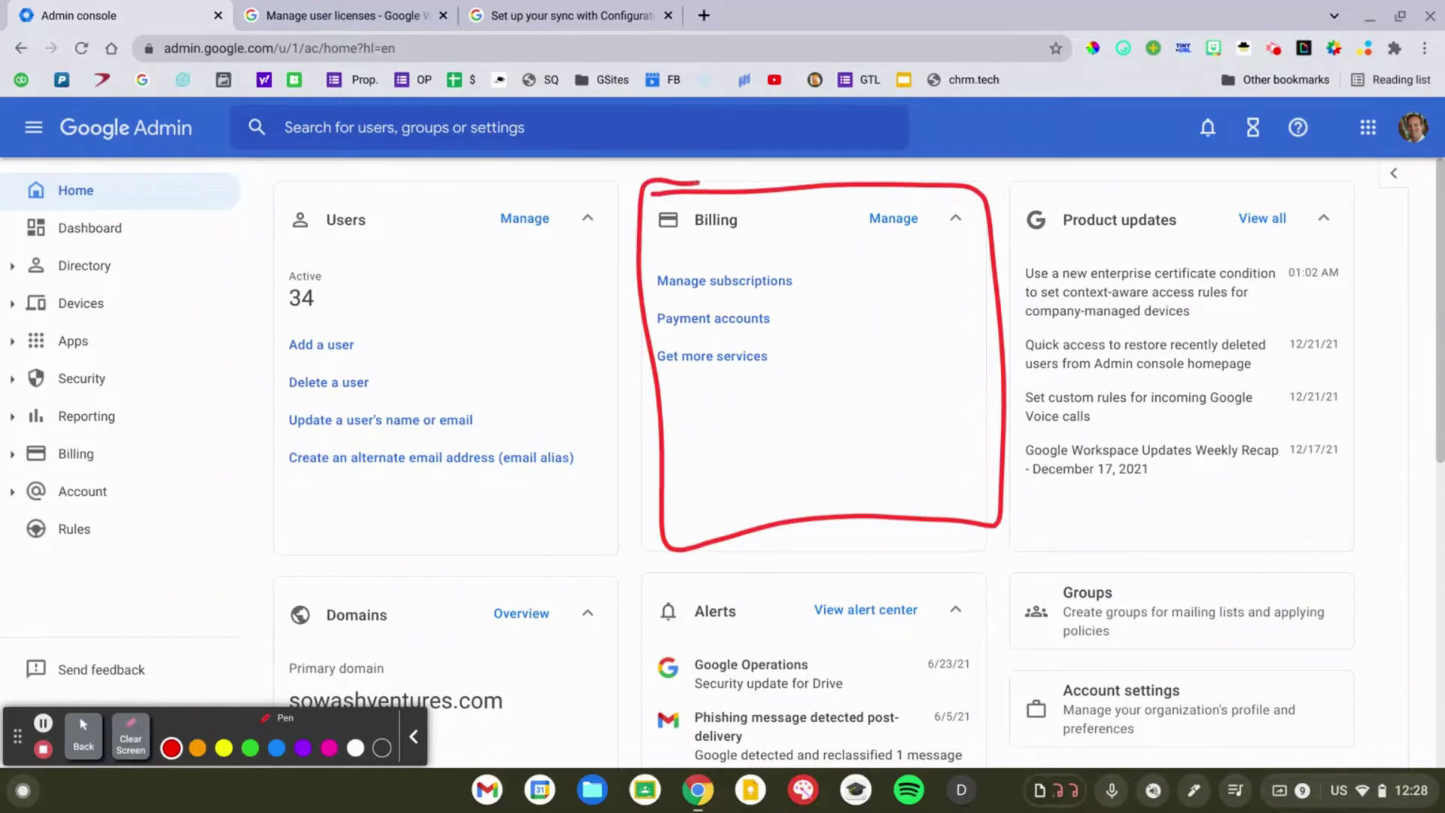
pyautogui.click(130, 734)
pyautogui.click(84, 734)
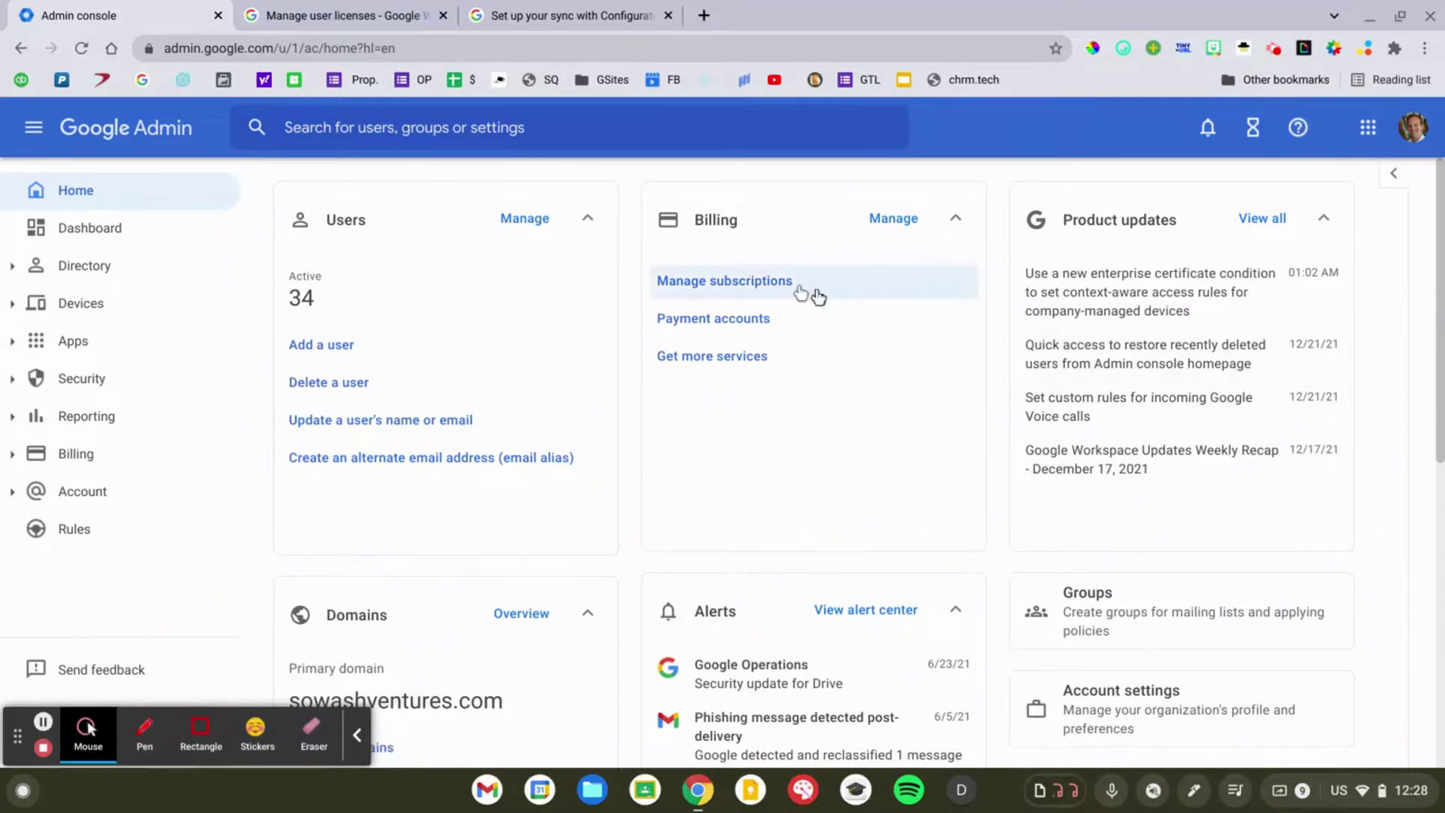
pyautogui.click(761, 284)
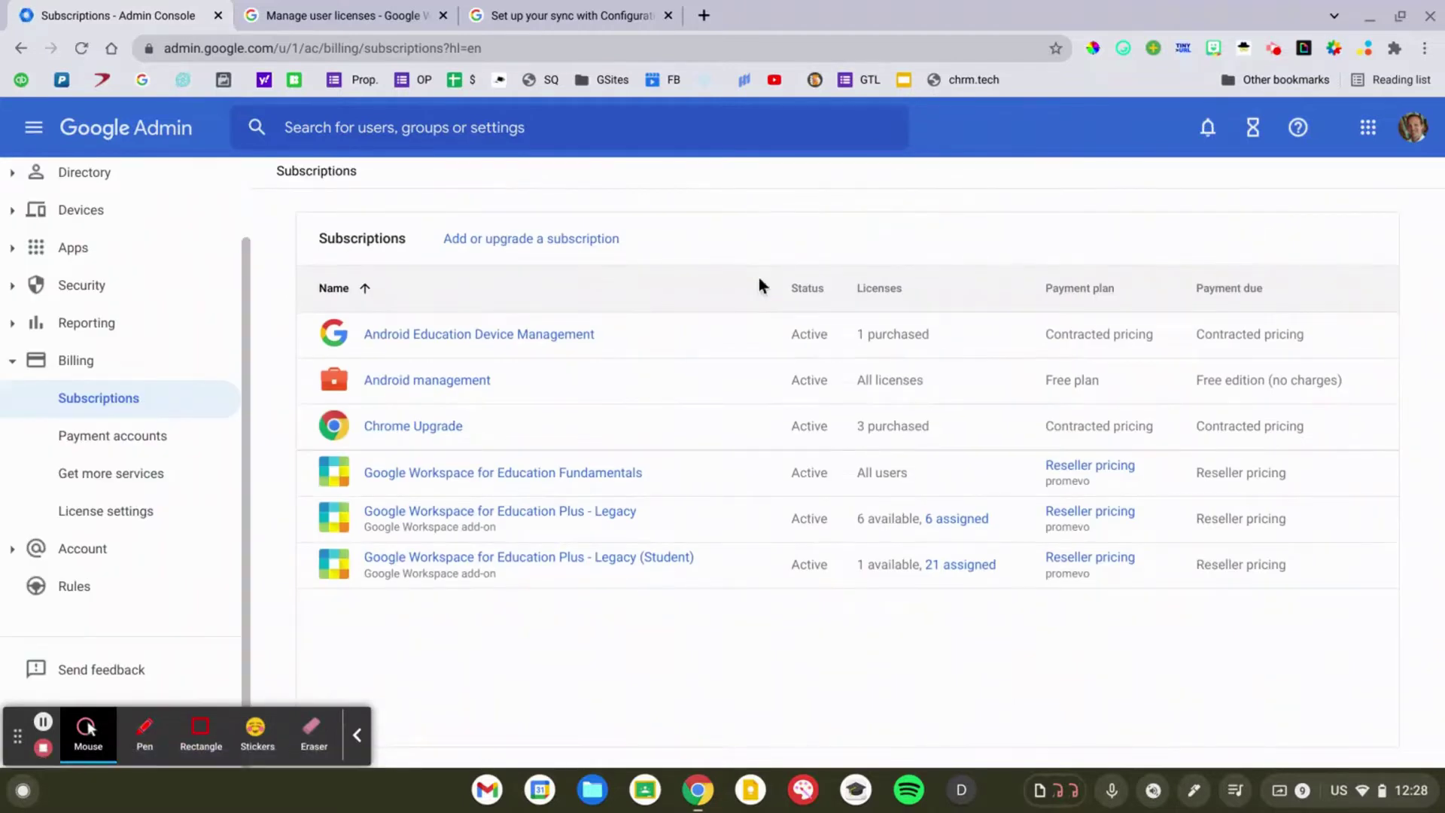
pyautogui.hotkey('alt', 'p')
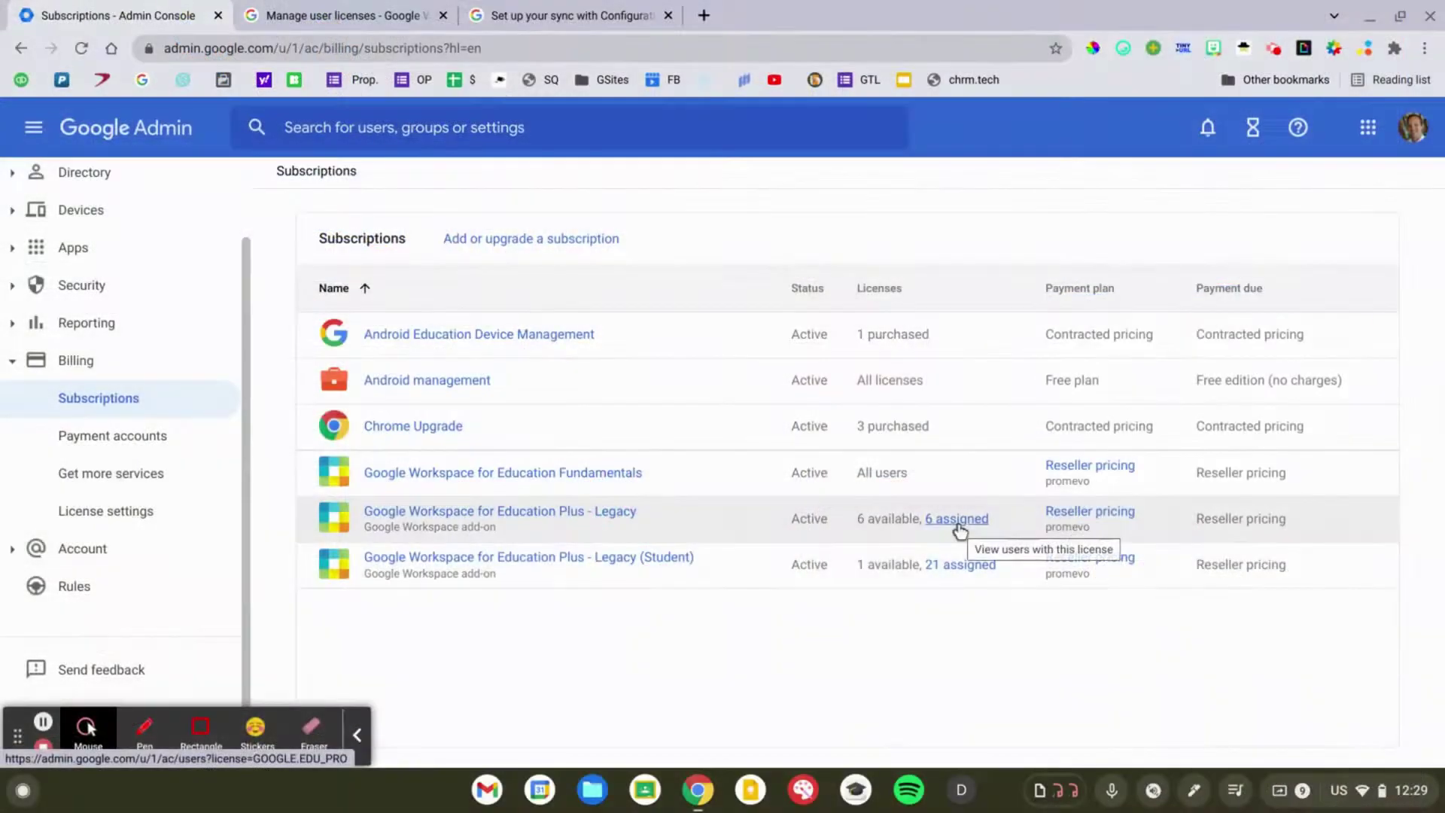
# List the six users assigned the Education Plus - Legacy license.
pyautogui.scroll(5, 959, 529)
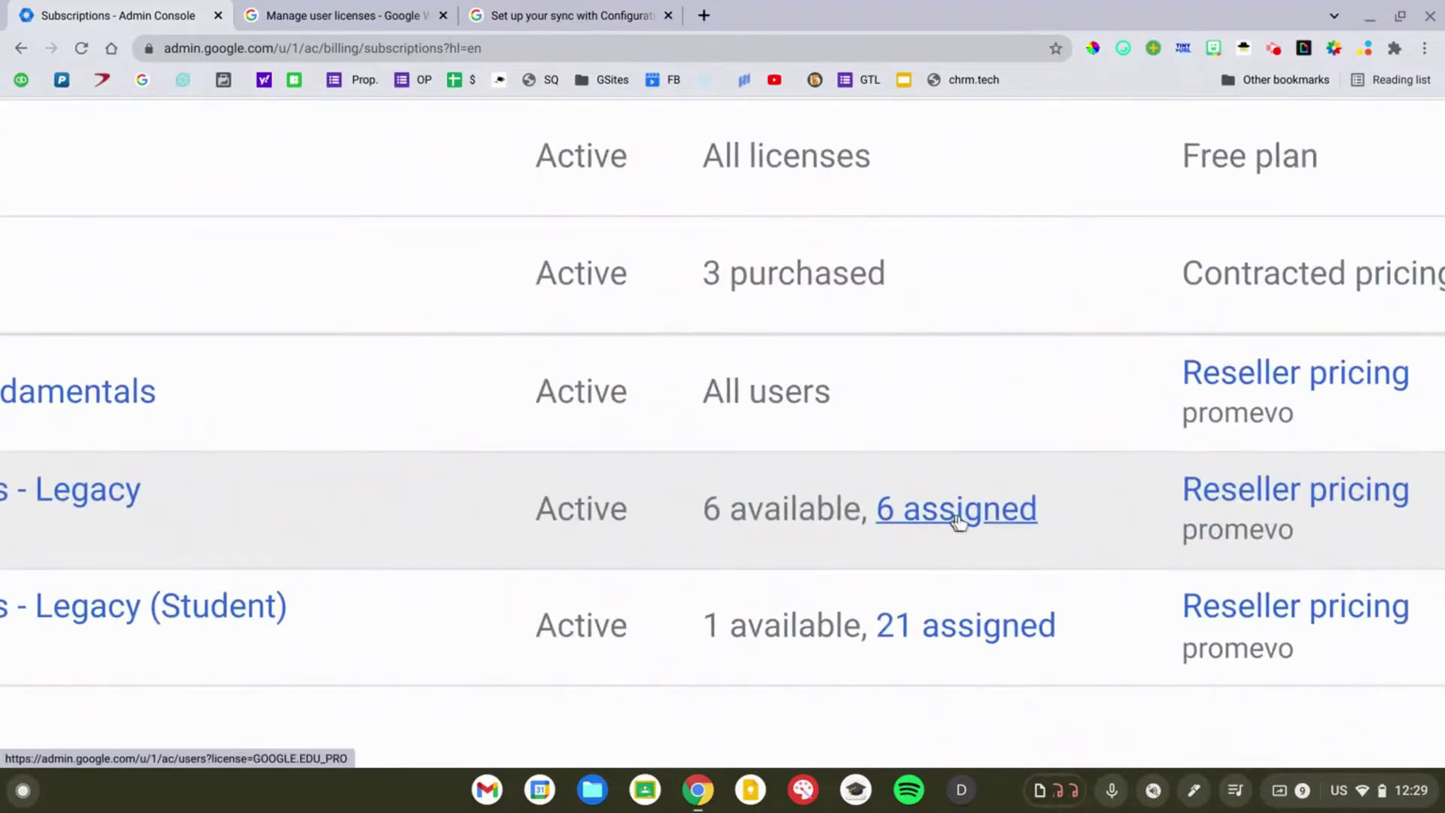
pyautogui.click(945, 518)
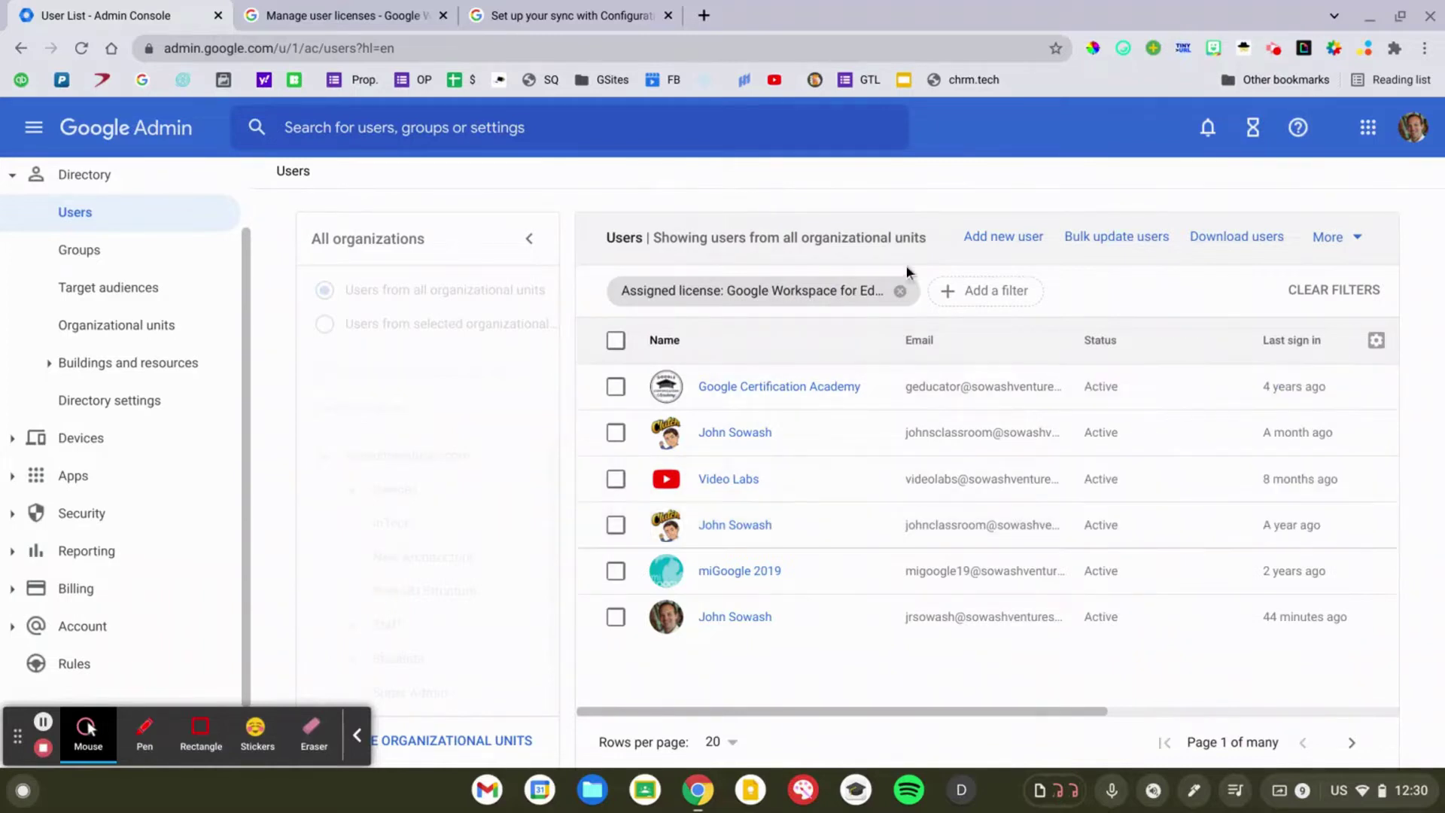
pyautogui.scroll(5, 873, 278)
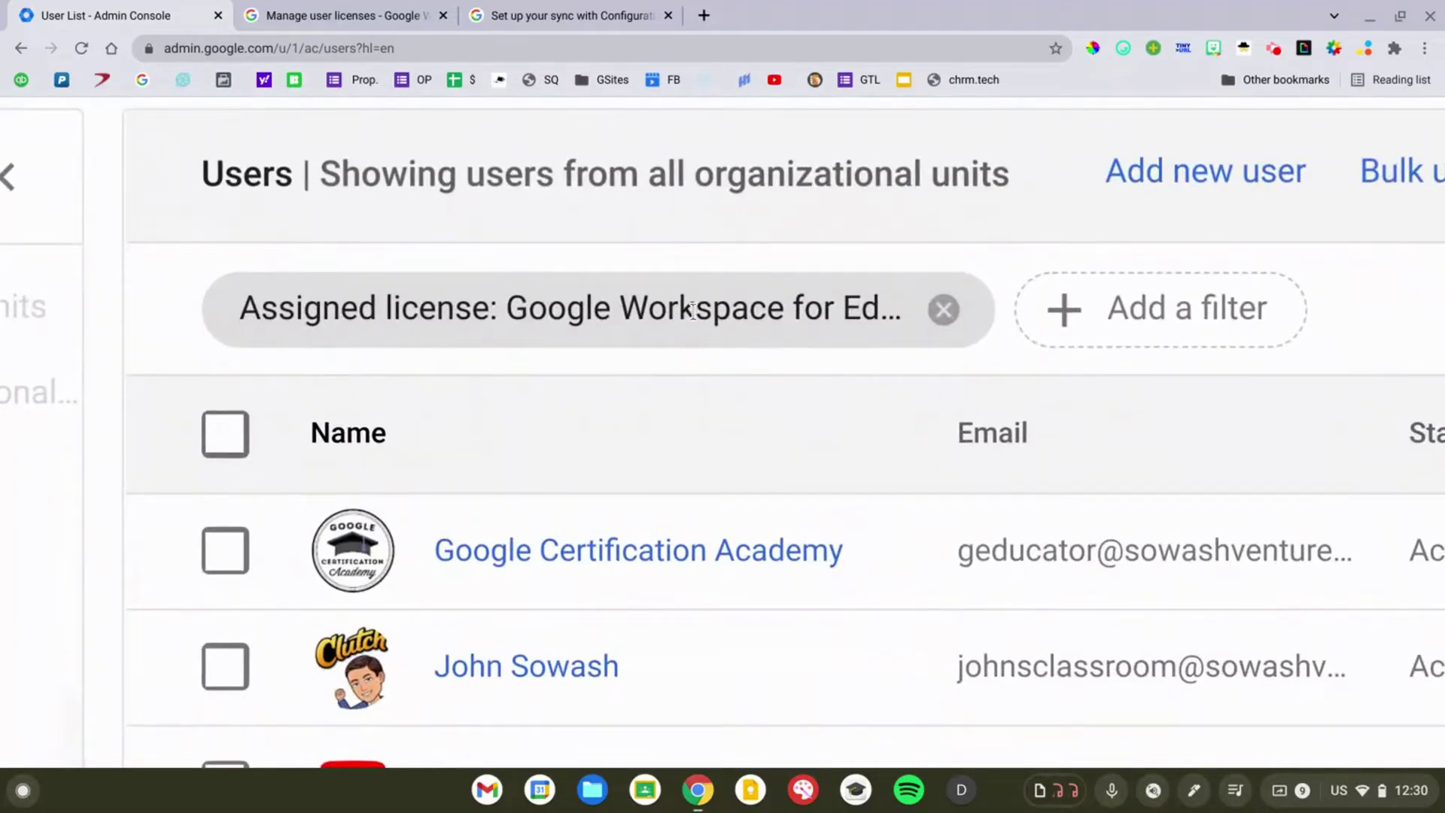
pyautogui.scroll(-5, 692, 311)
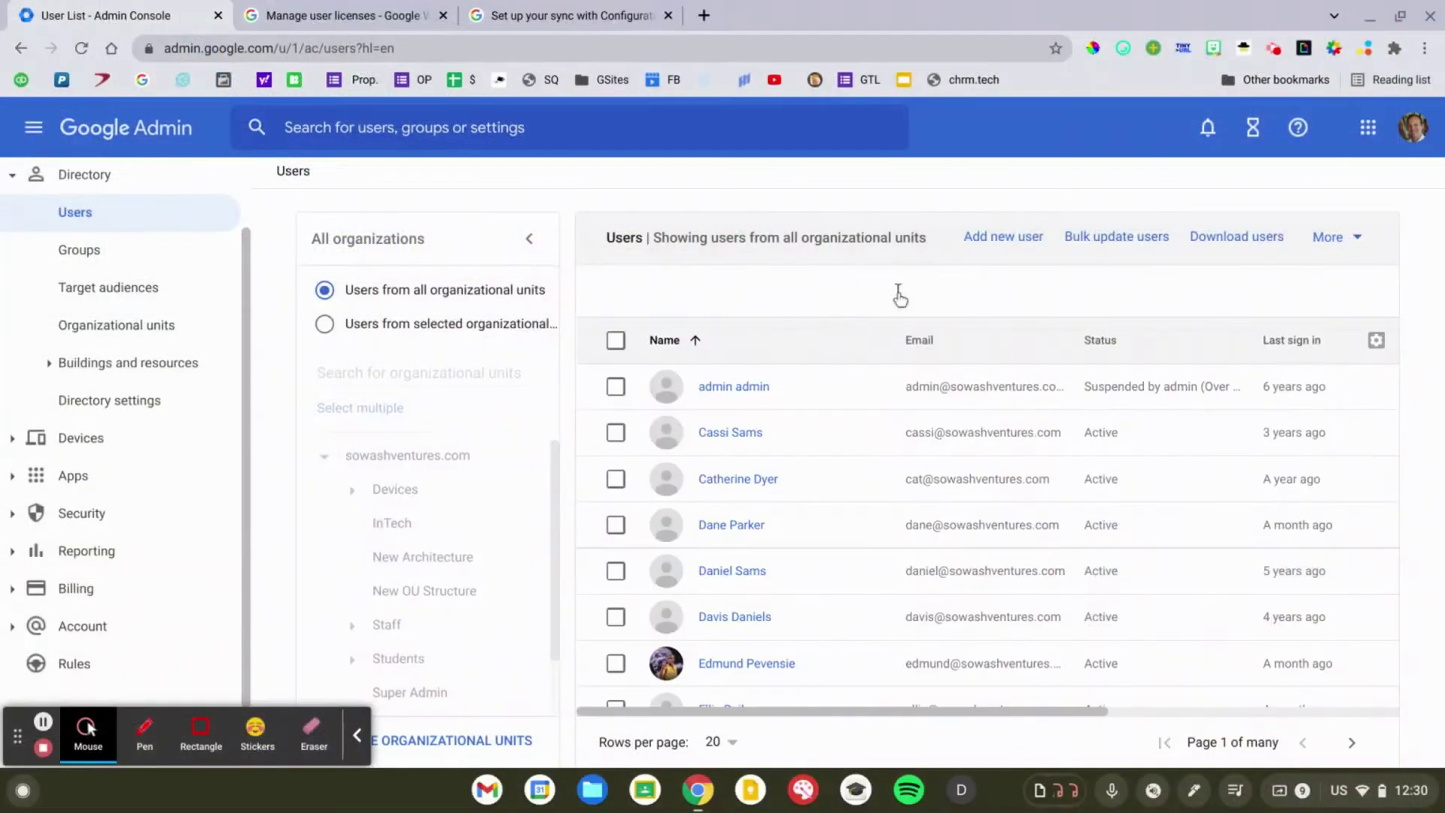
# Filter users to first name starting with 'po' and select the matching user.
pyautogui.click(899, 297)
pyautogui.write('polly')
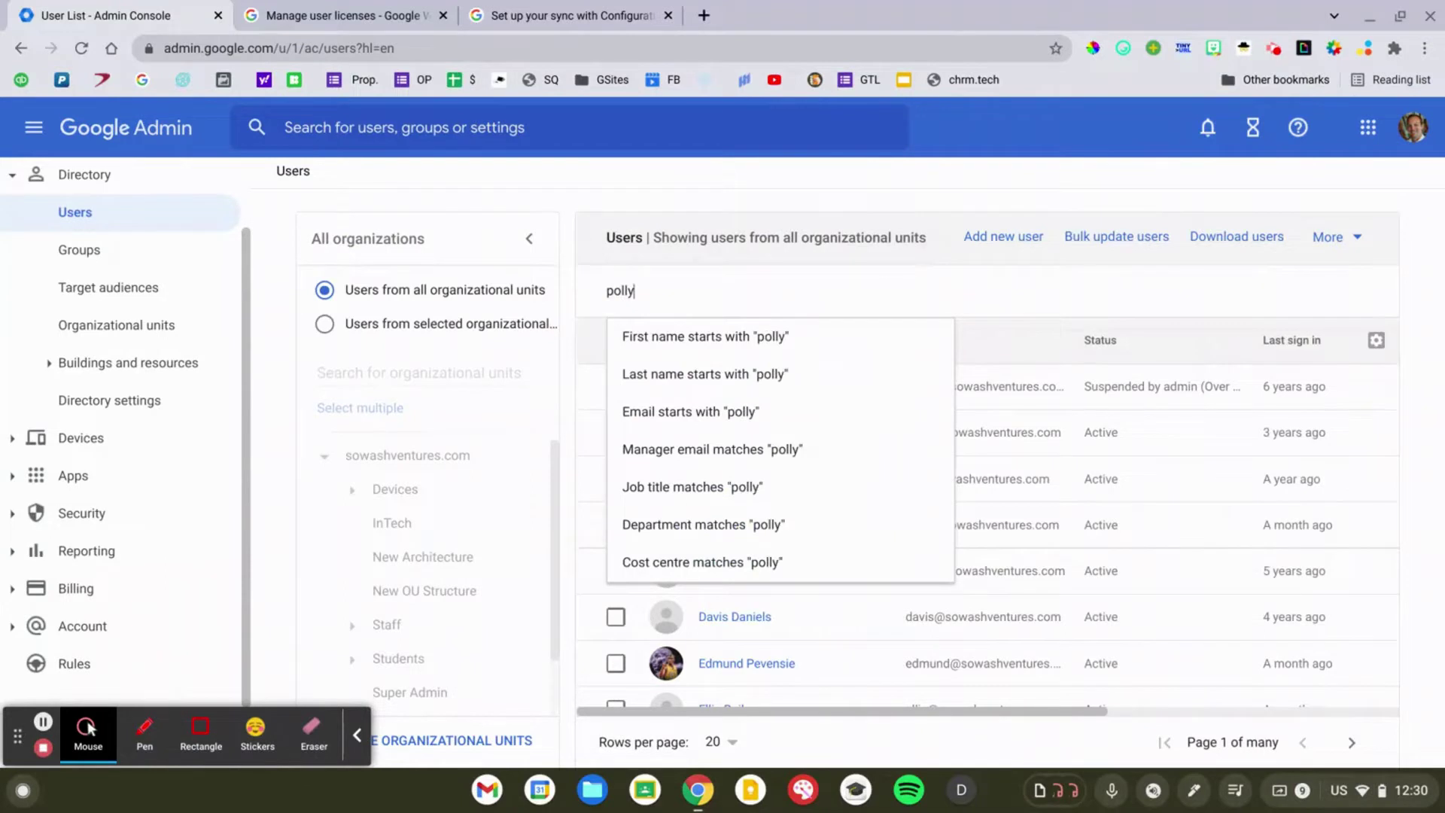
pyautogui.click(788, 335)
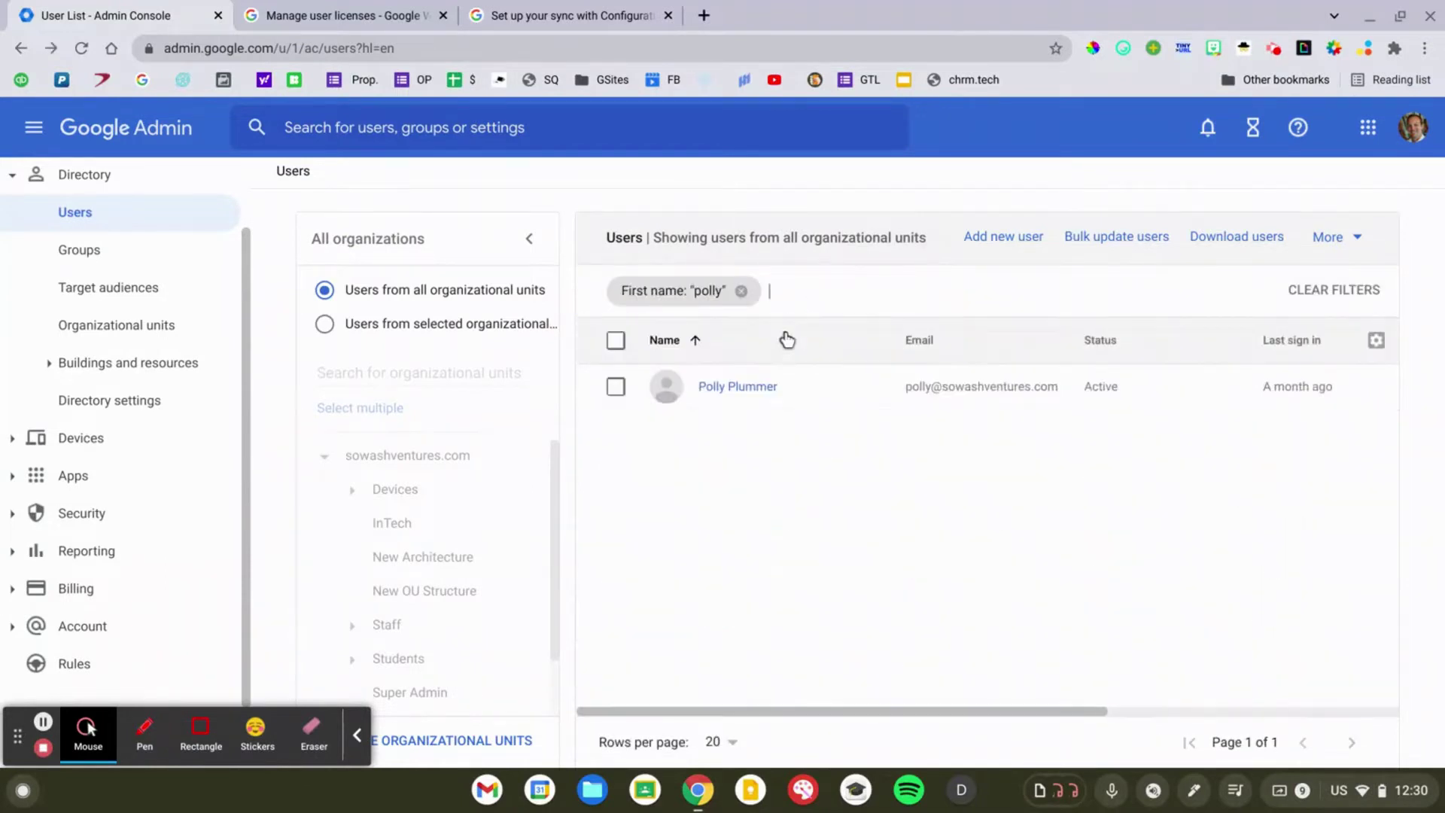
pyautogui.click(615, 388)
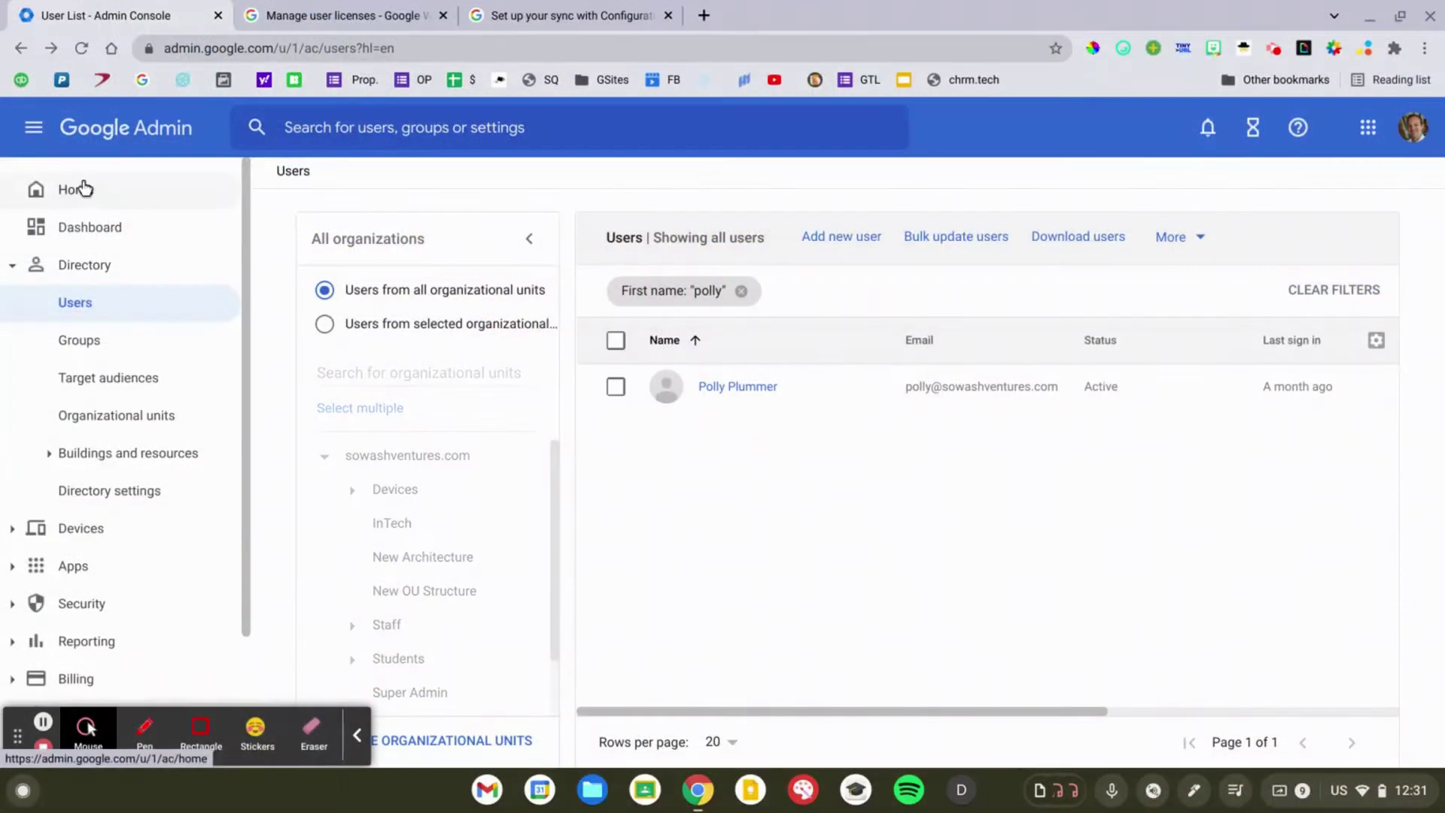
# Go from Home to the Education Plus - Legacy subscription details: 12 purchased, auto-assign off.
pyautogui.click(82, 188)
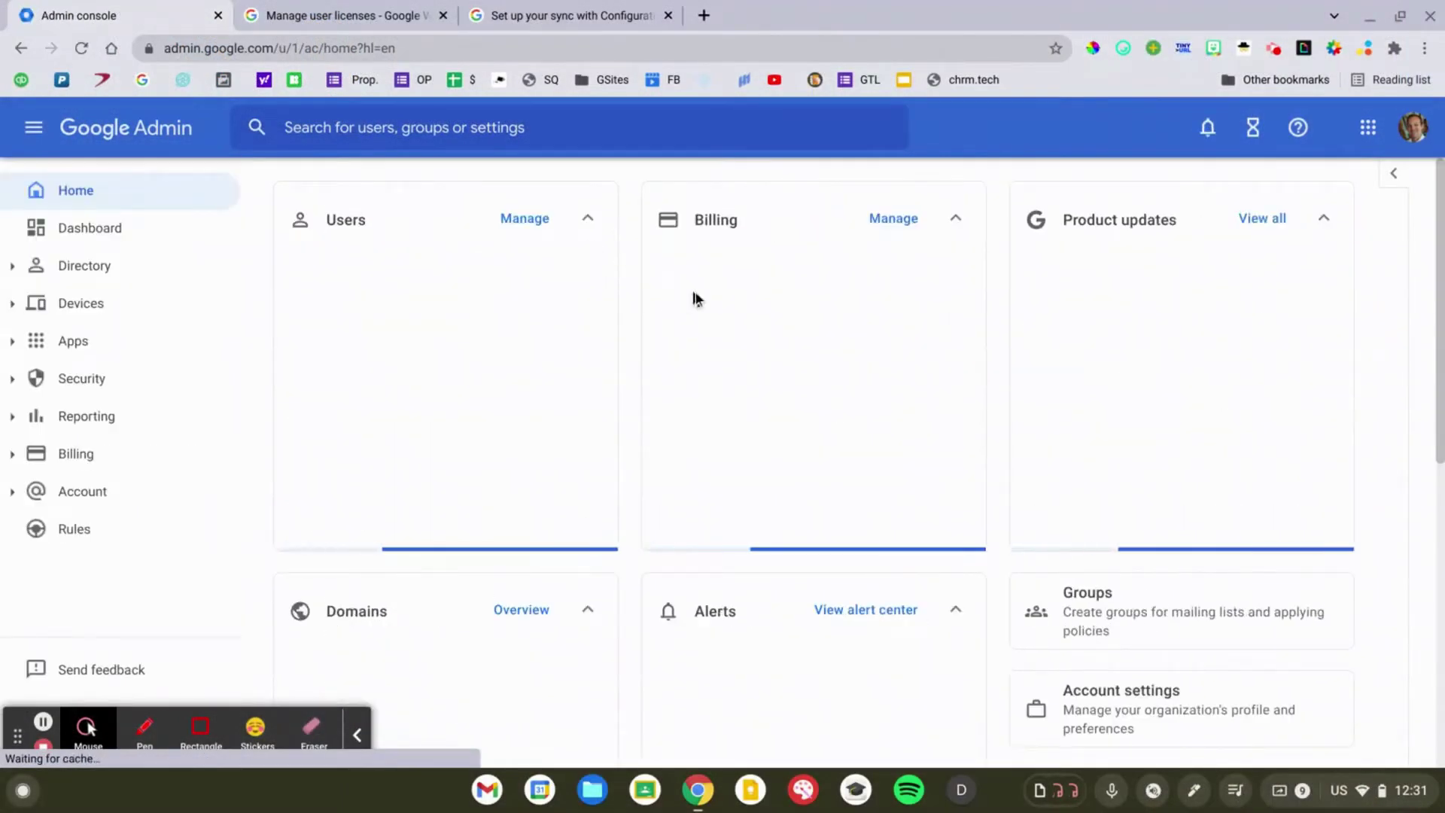
pyautogui.click(719, 282)
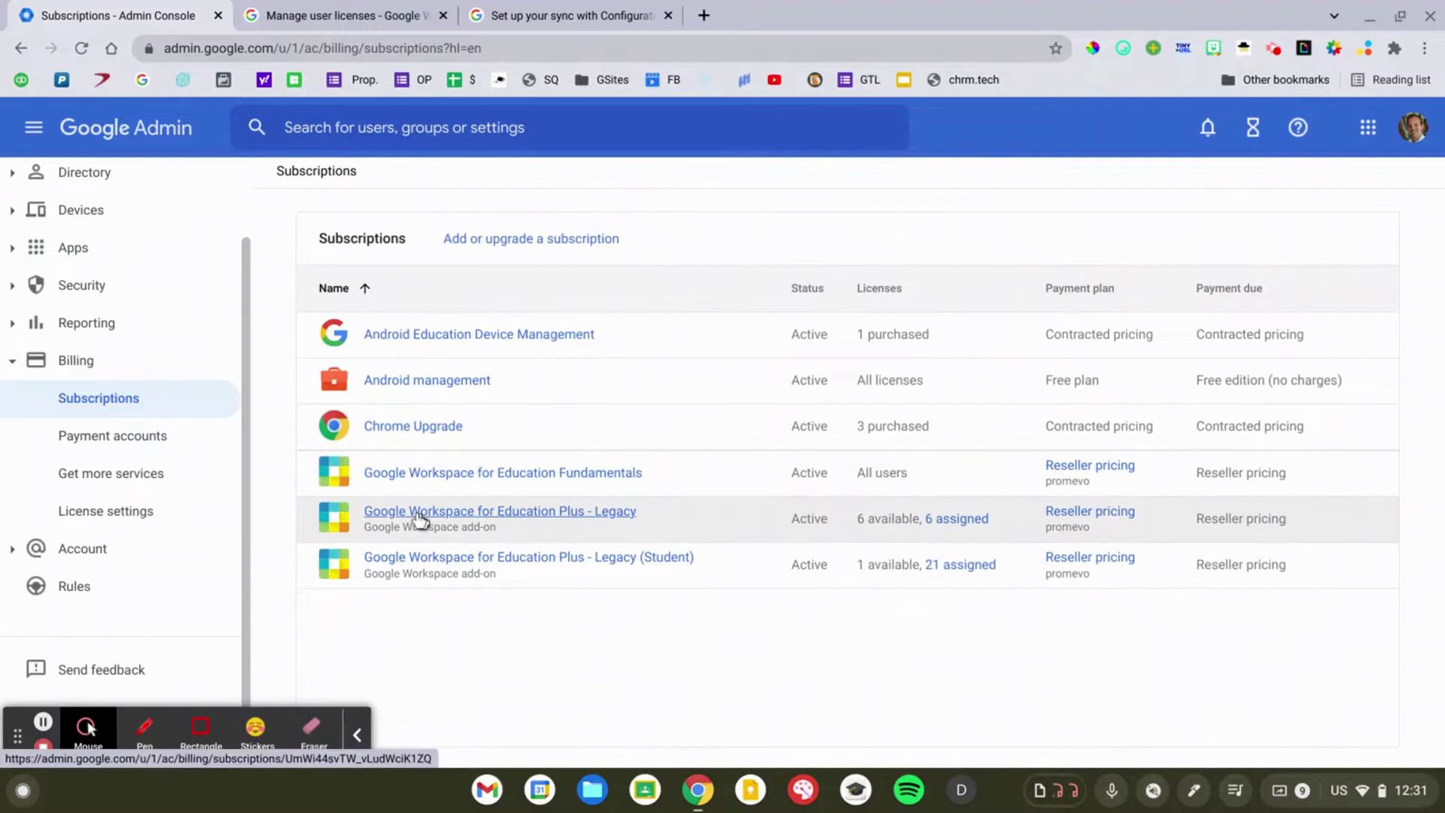
pyautogui.scroll(5, 412, 512)
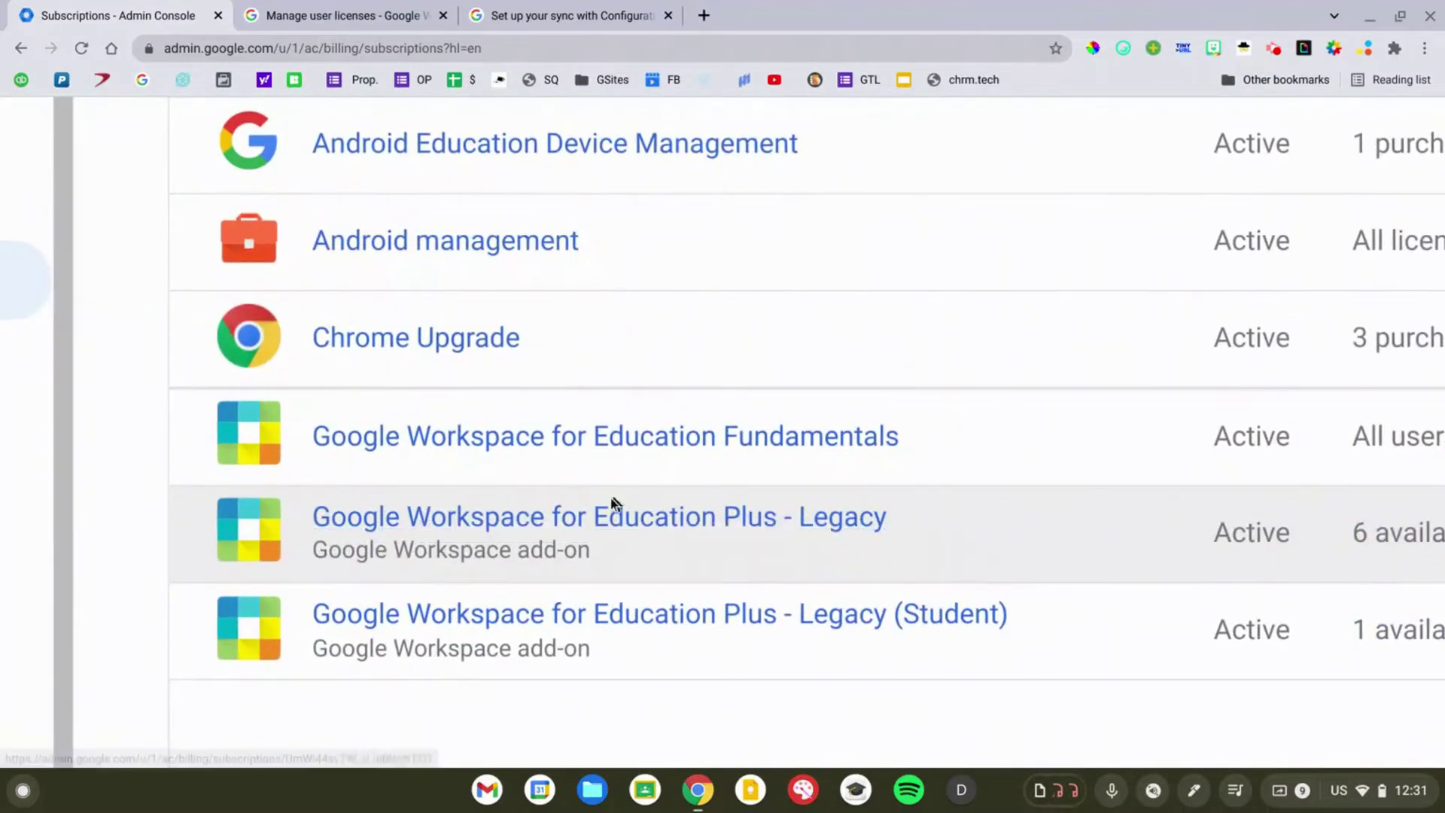
pyautogui.click(601, 524)
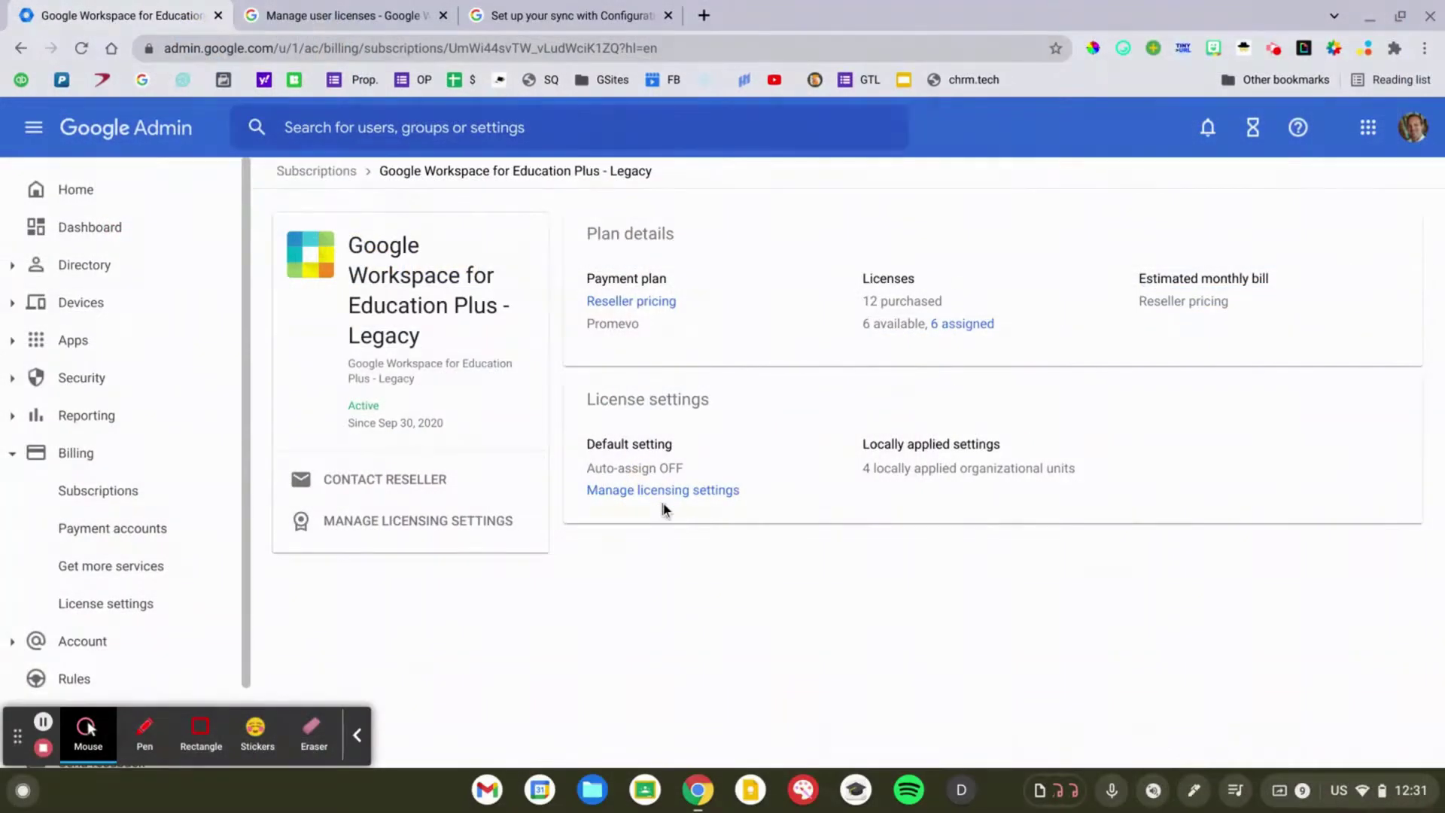
pyautogui.hotkey('ctrl', '+')
pyautogui.hotkey('ctrl', '+')
pyautogui.hotkey('ctrl', '+')
pyautogui.hotkey('ctrl', '+')
pyautogui.hotkey('ctrl', '+')
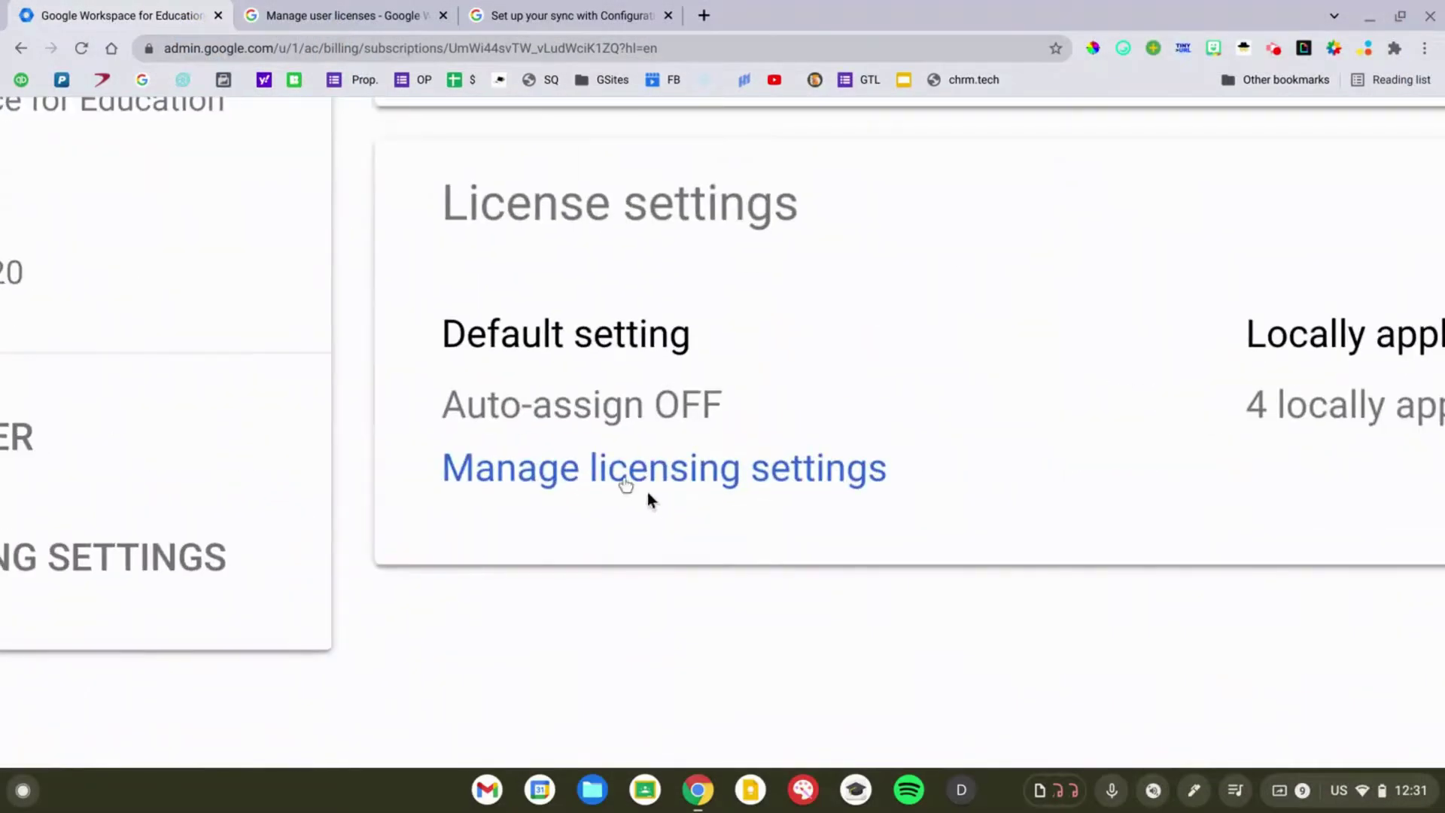
# Edit automatic licensing for Staff > Teachers, keeping Plus - Legacy as the auto-assigned license.
pyautogui.click(548, 471)
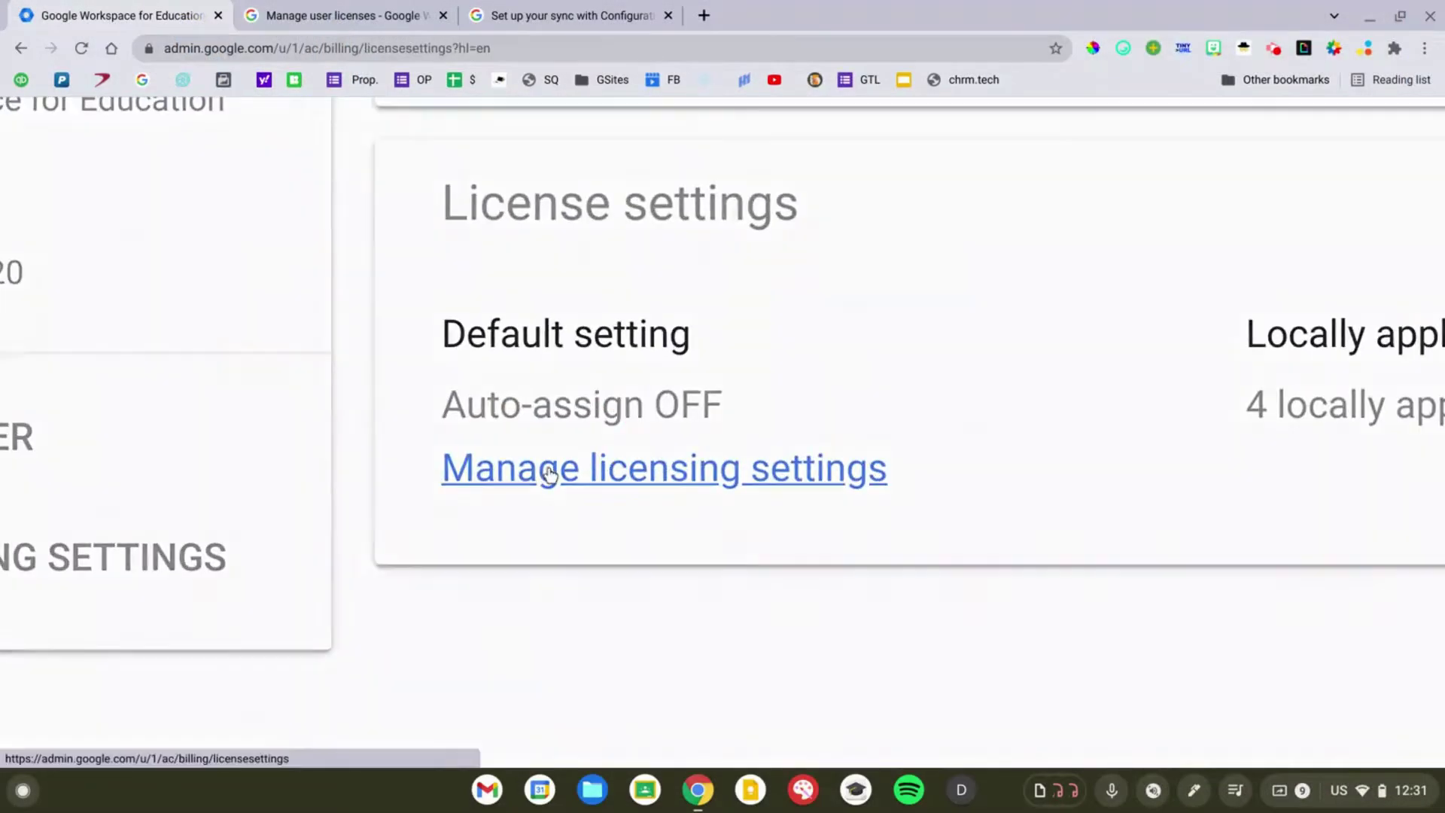
pyautogui.hotkey('ctrl', '0')
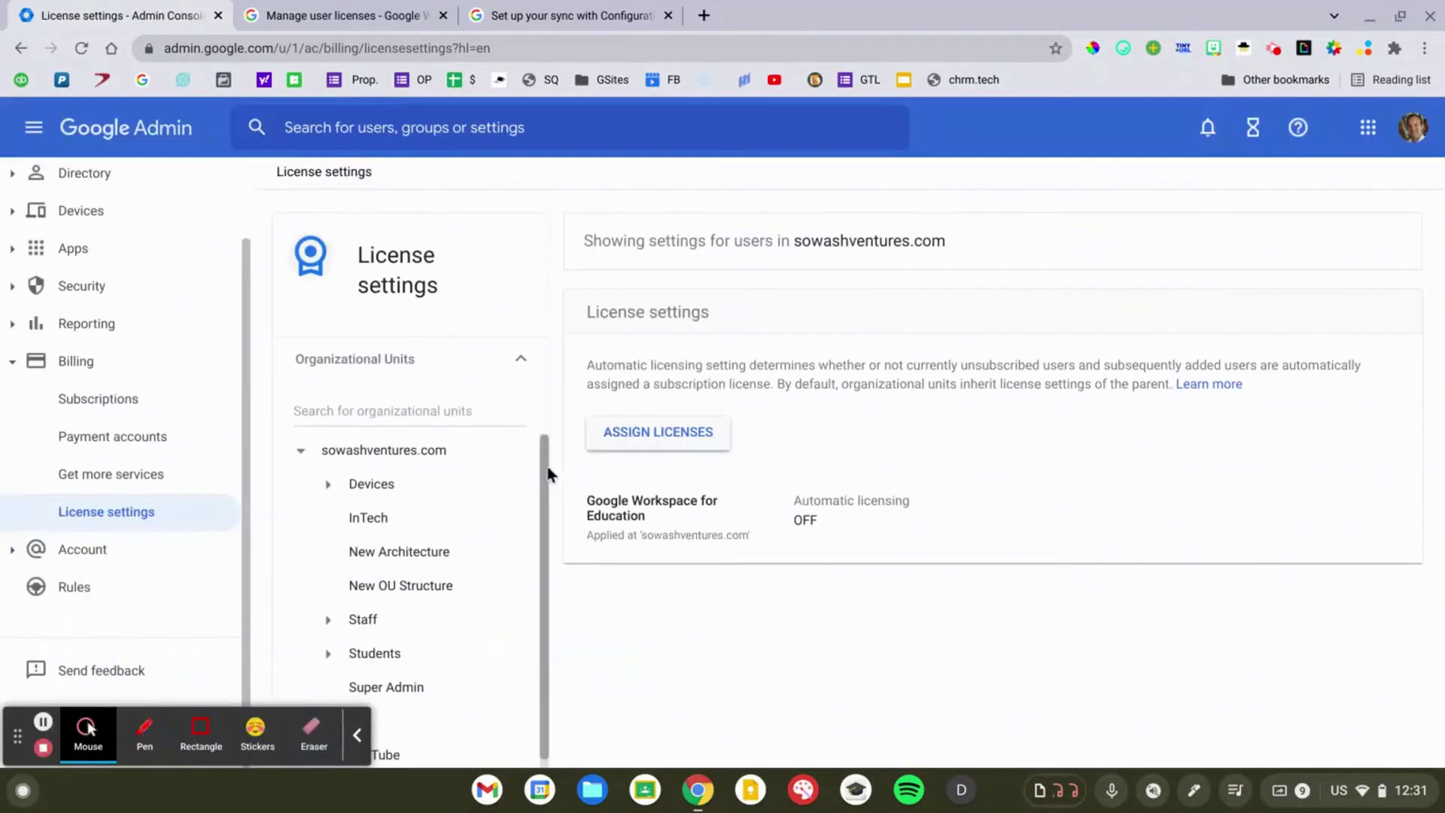
pyautogui.scroll(-1, 429, 566)
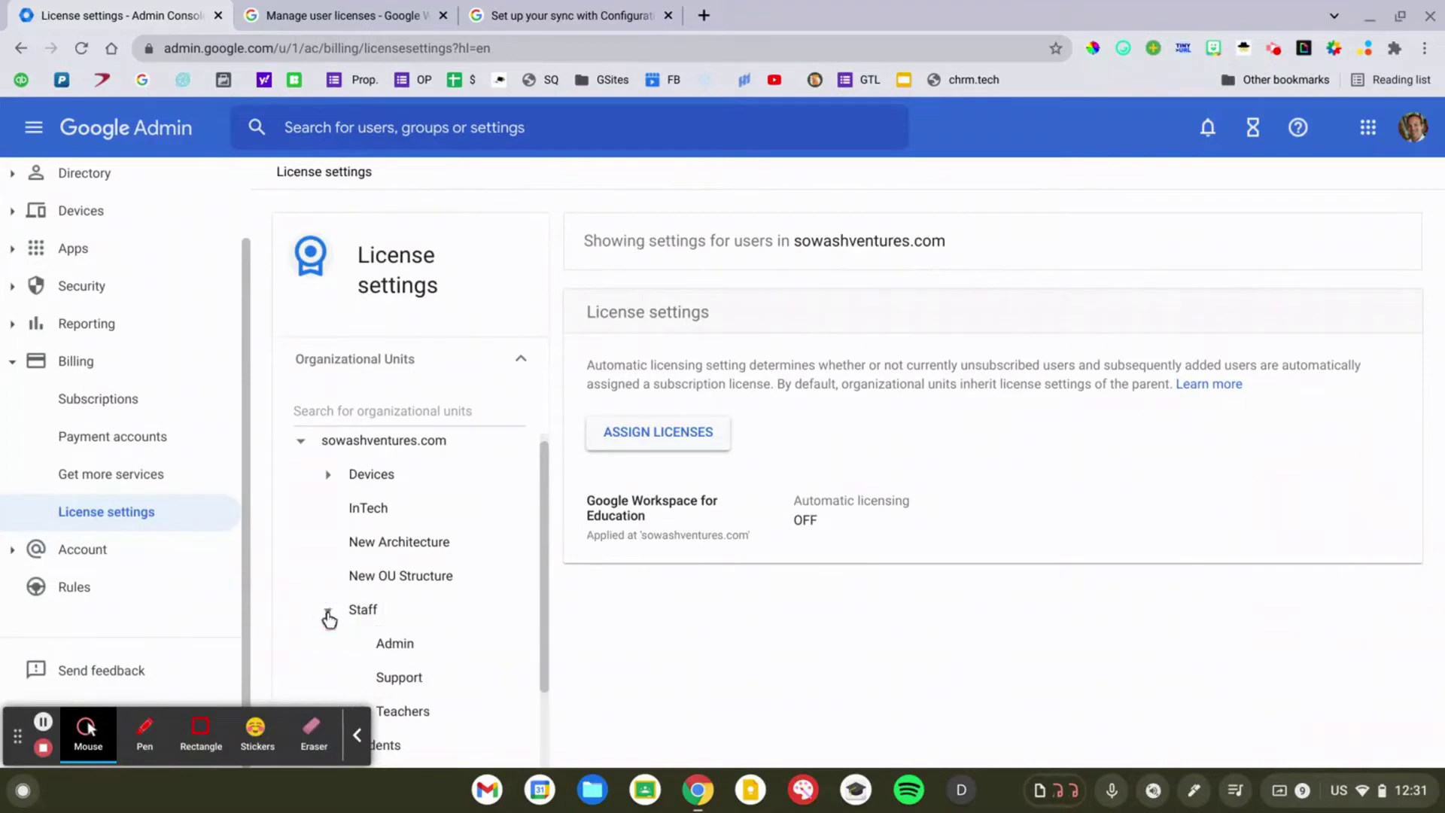
pyautogui.click(403, 716)
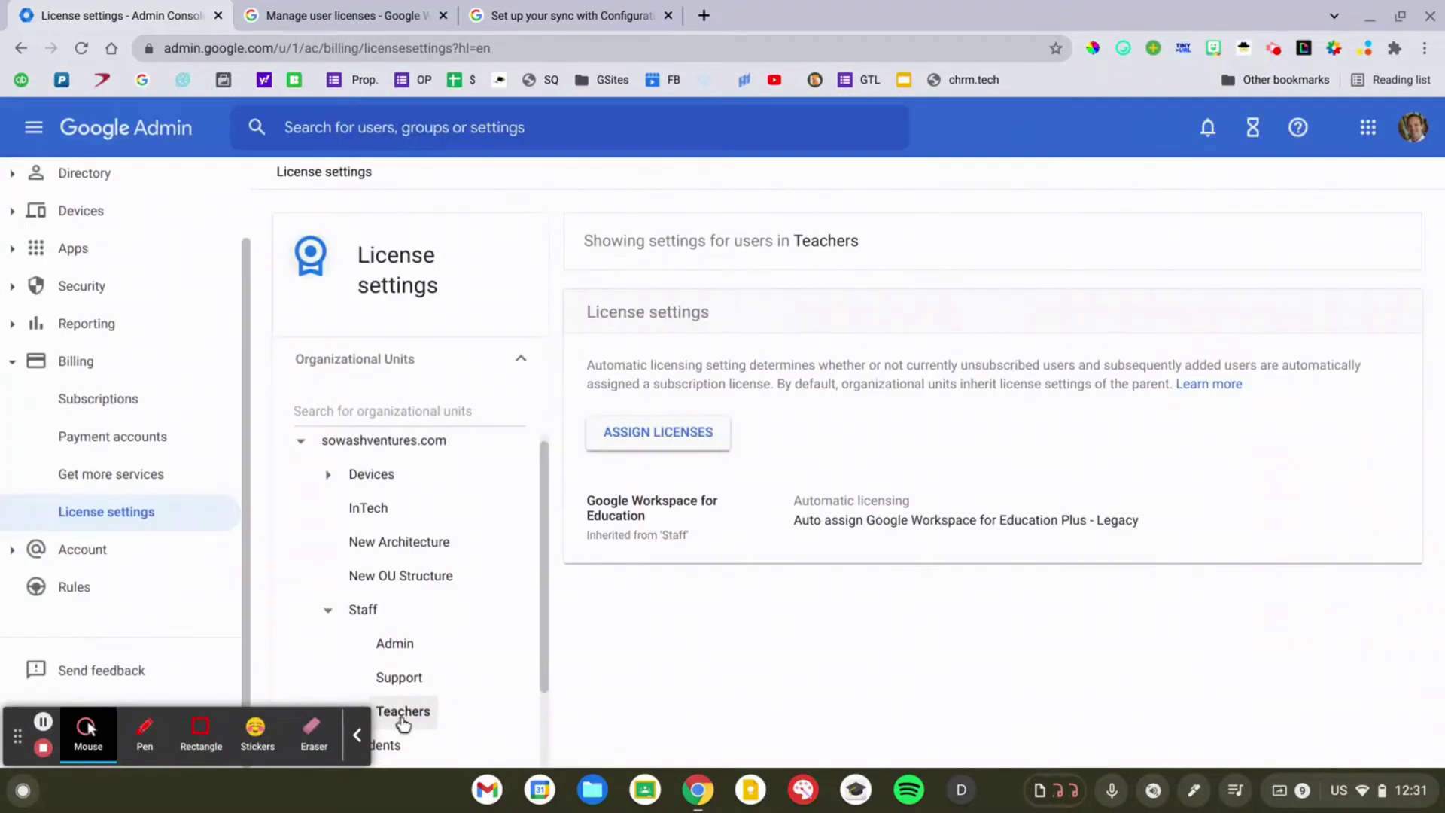
pyautogui.click(1113, 517)
pyautogui.click(1093, 536)
pyautogui.click(1092, 534)
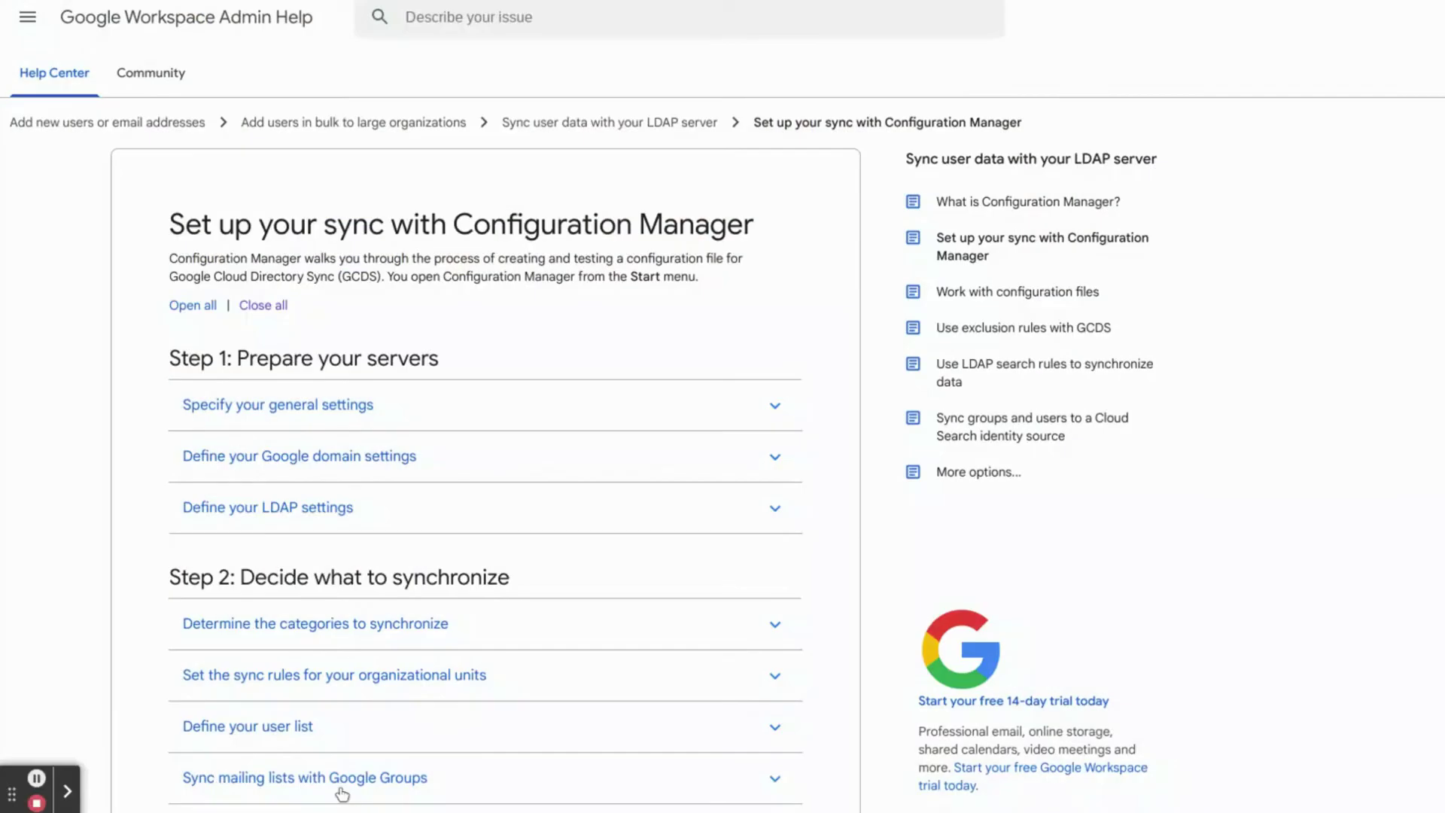
# Scroll through the Configuration Manager sync setup article's steps.
pyautogui.scroll(-2, 722, 425)
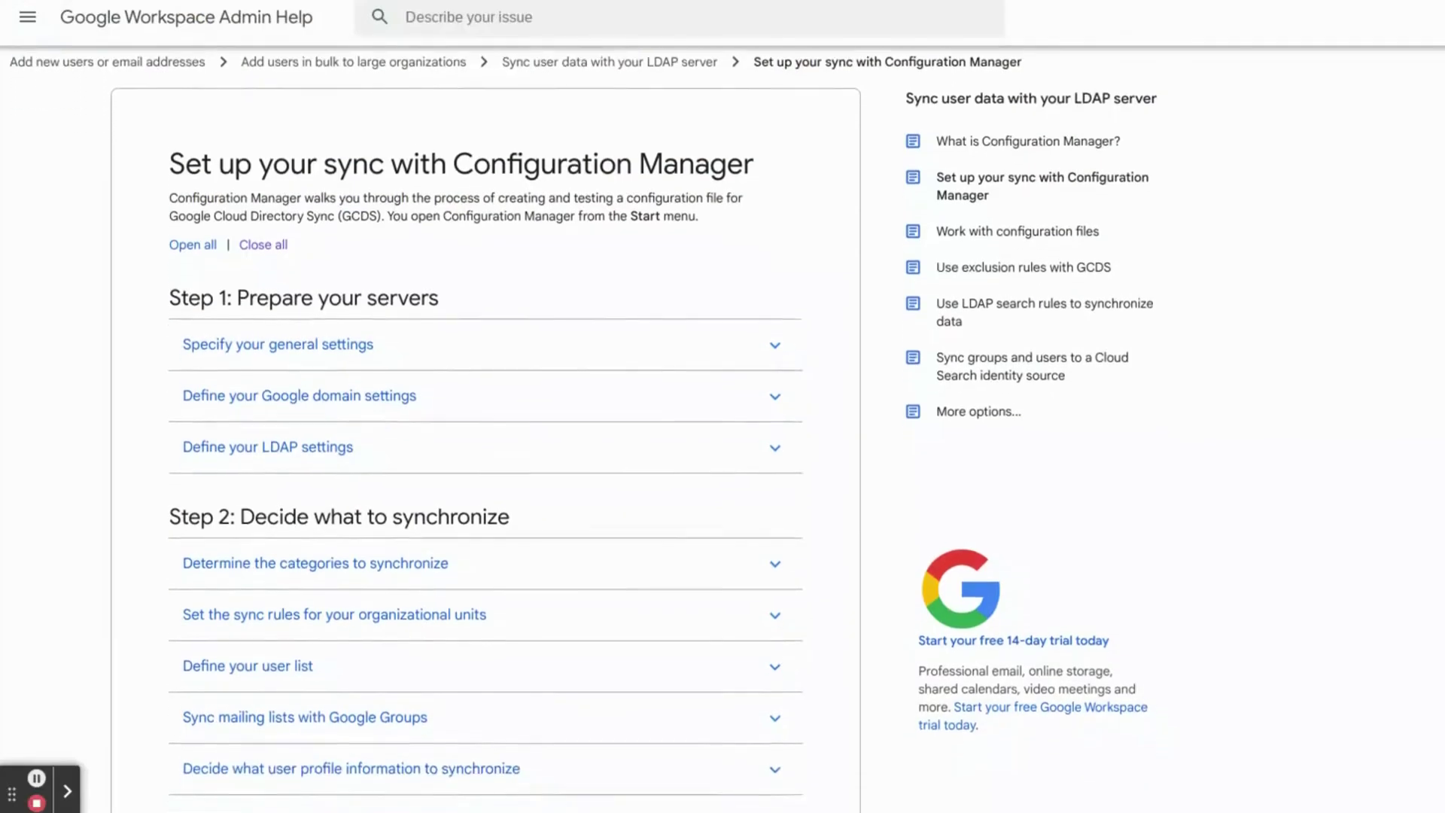
pyautogui.scroll(-1, 722, 425)
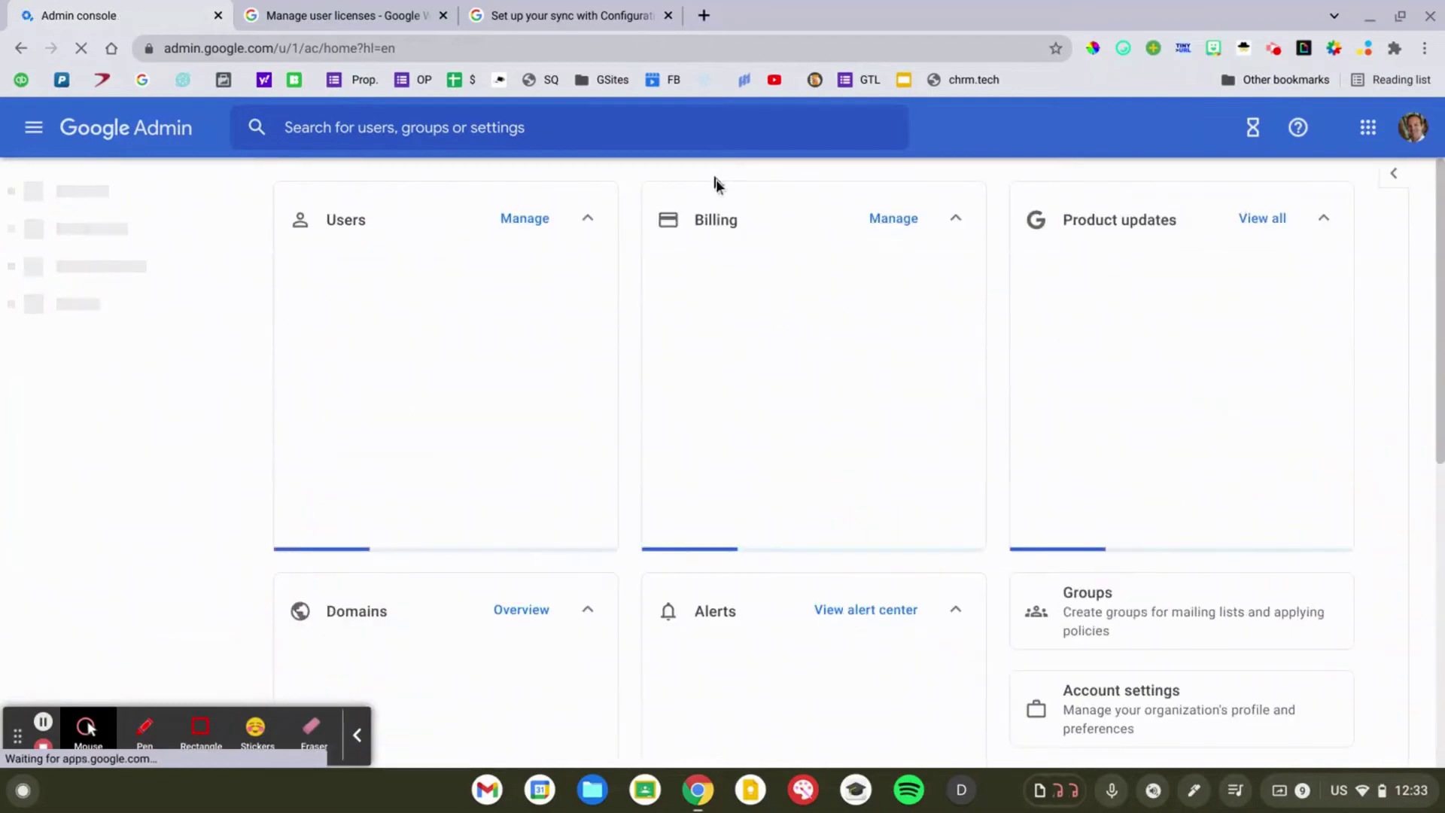
# List the Plus - Legacy licensed users, select one, and reveal the Remove licenses option.
pyautogui.click(705, 282)
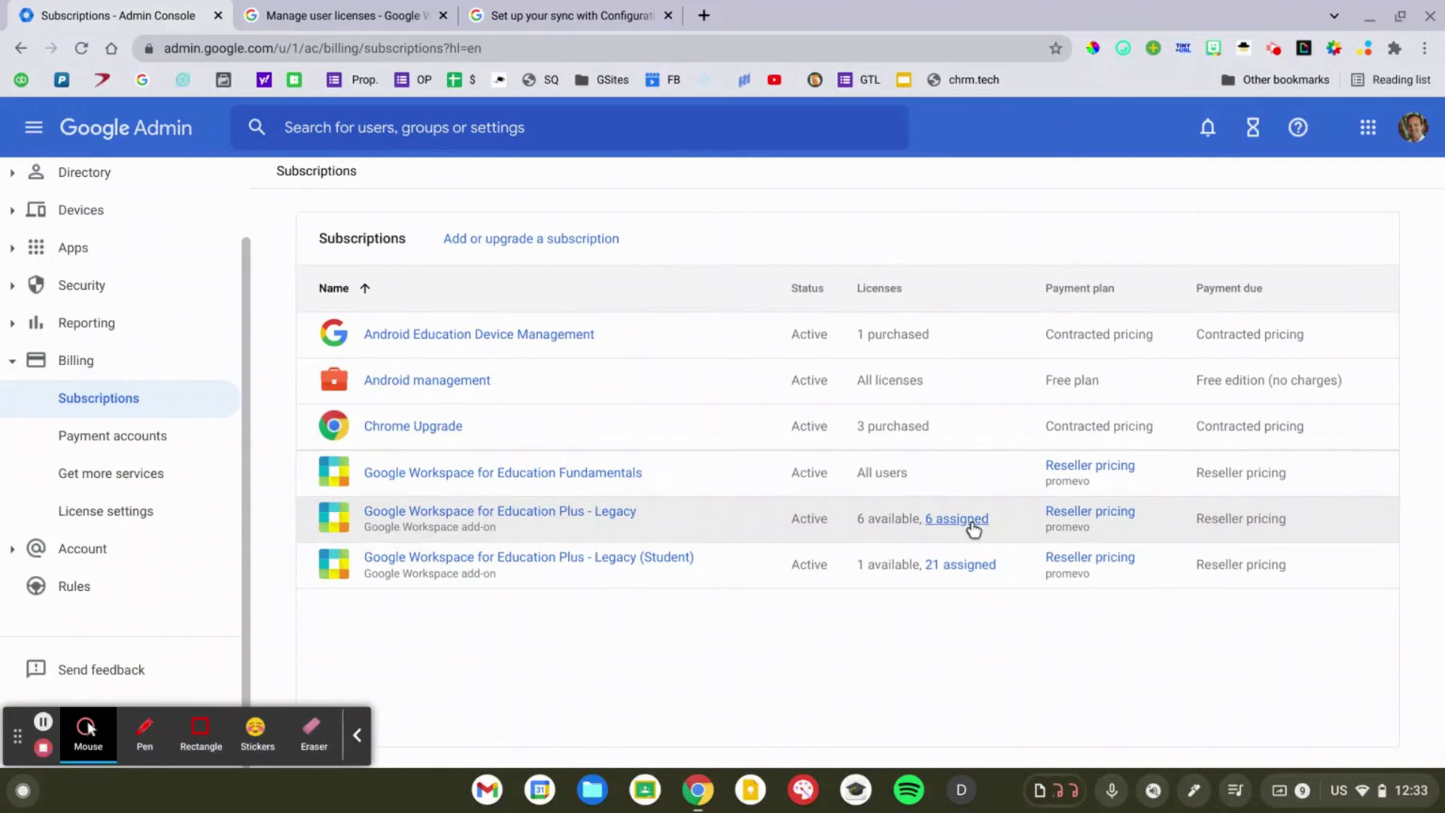
pyautogui.scroll(5, 973, 529)
pyautogui.scroll(-5, 973, 529)
pyautogui.click(969, 521)
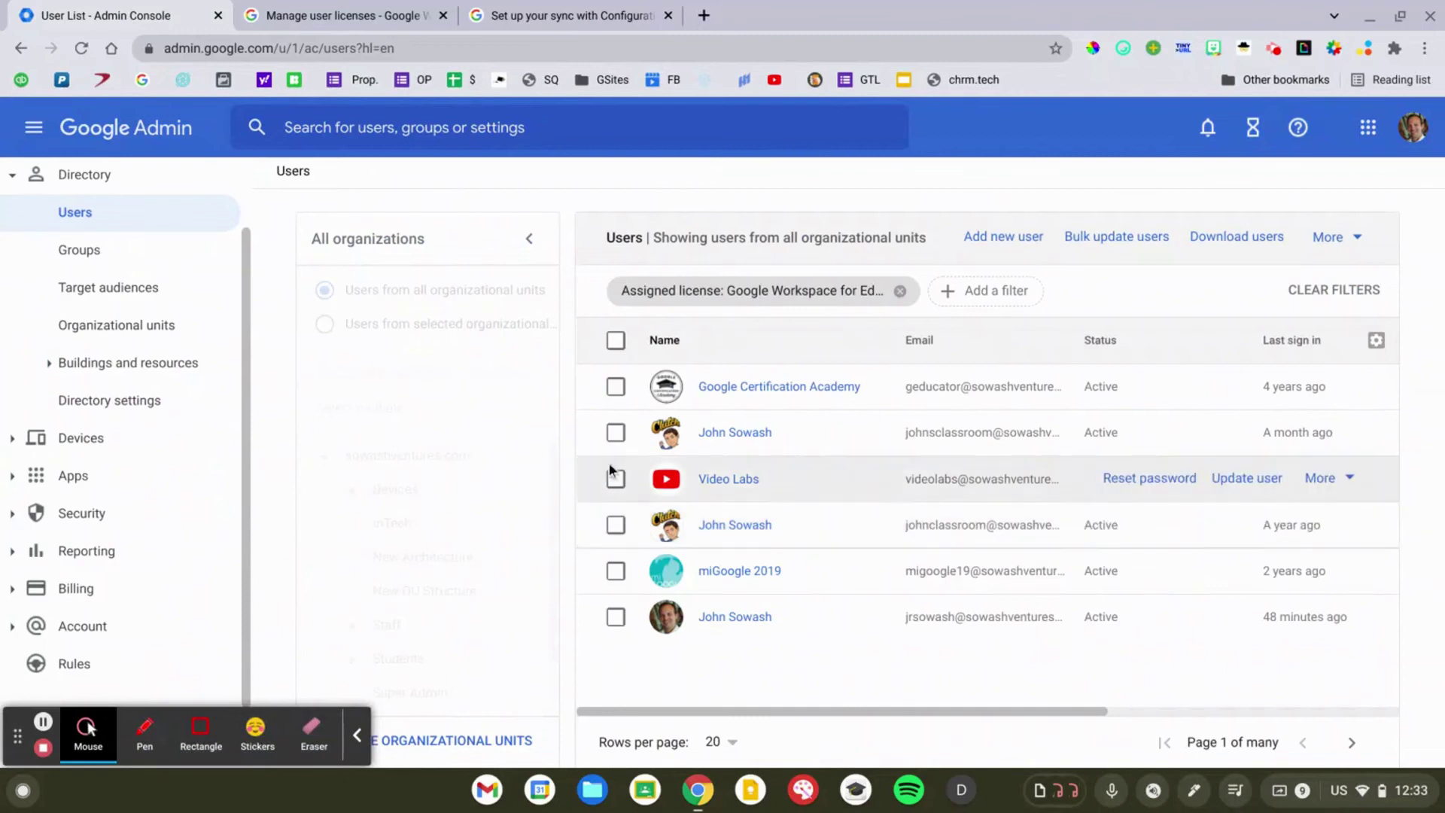
pyautogui.click(617, 435)
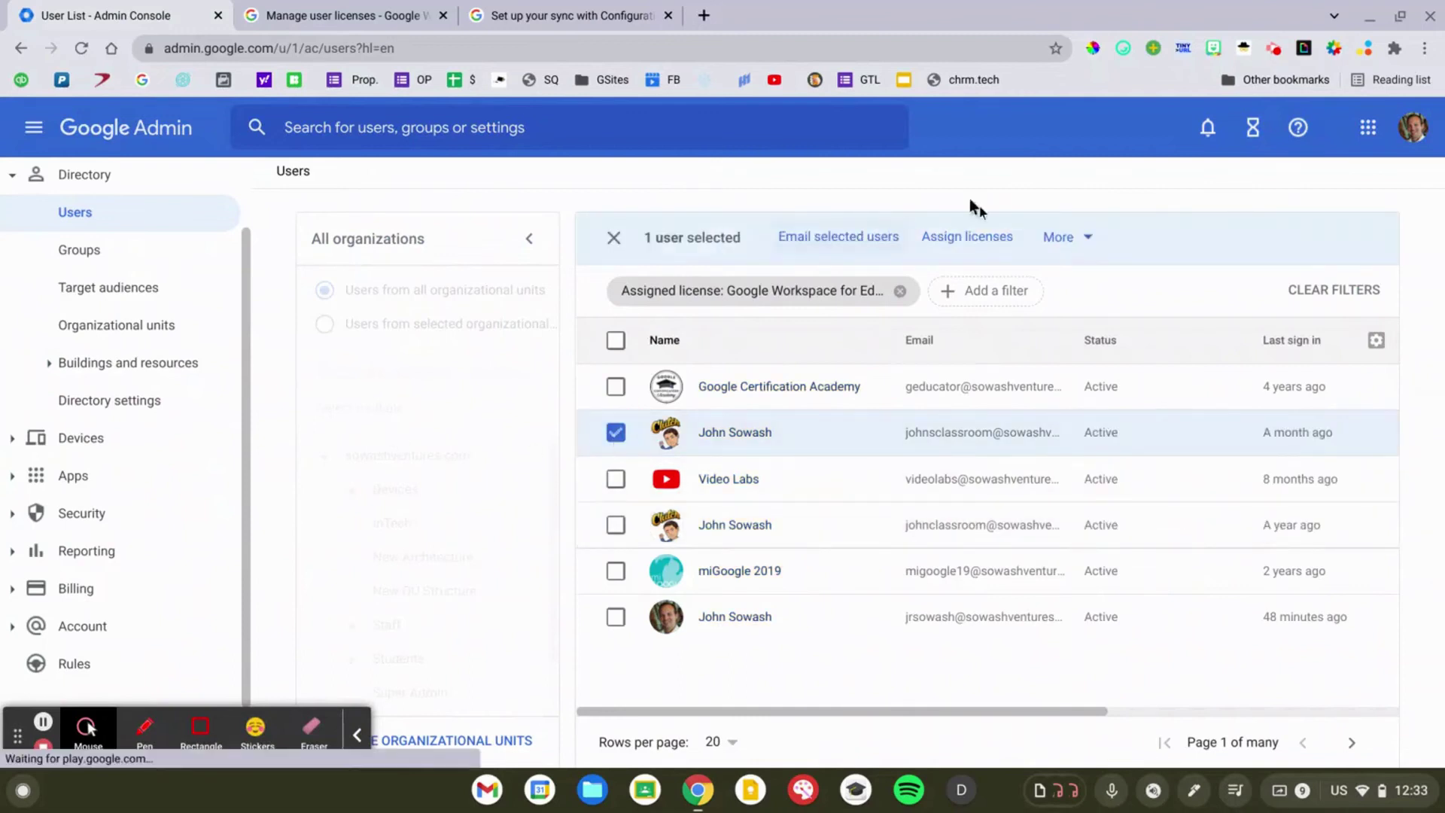
pyautogui.click(1063, 241)
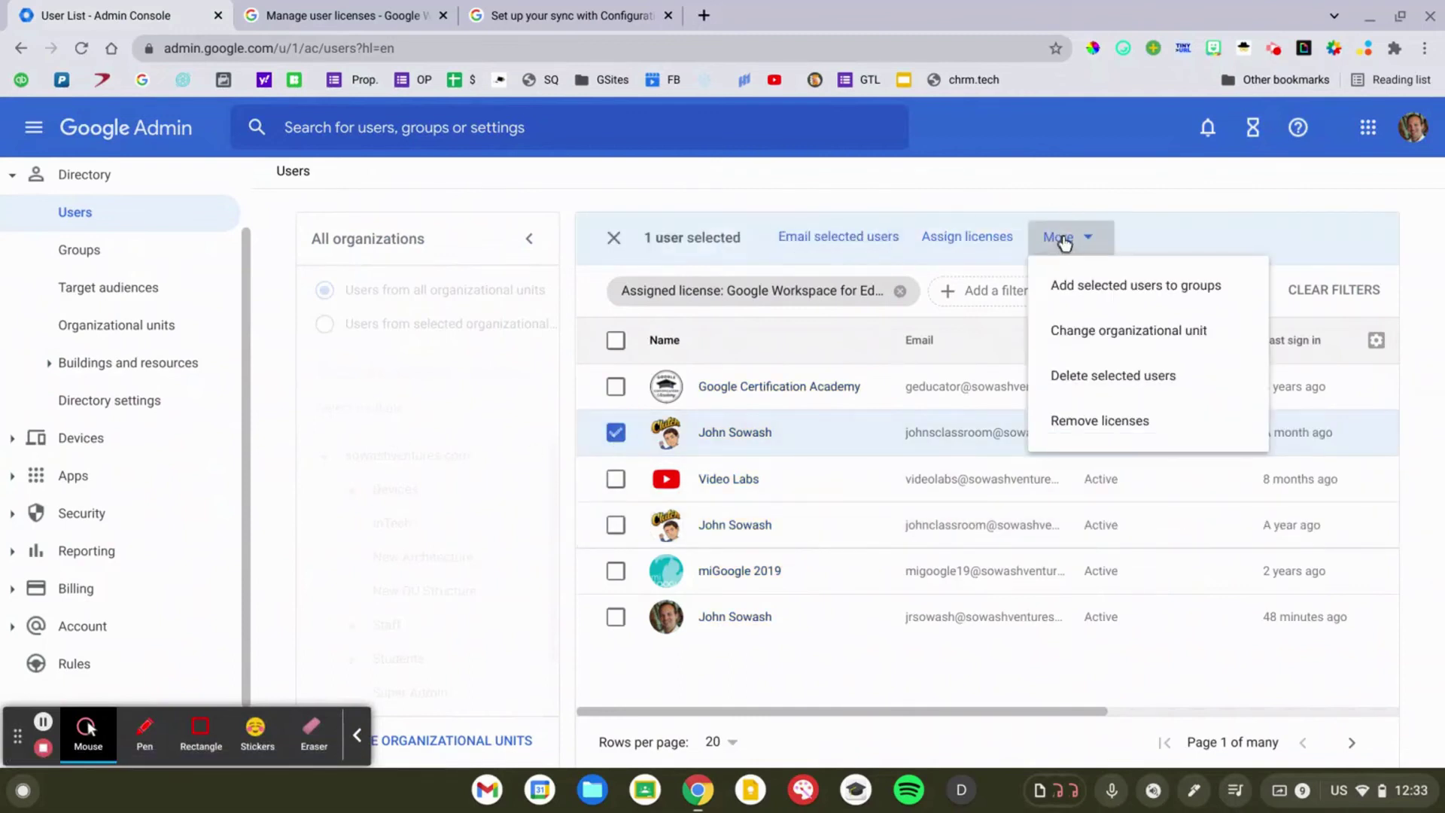